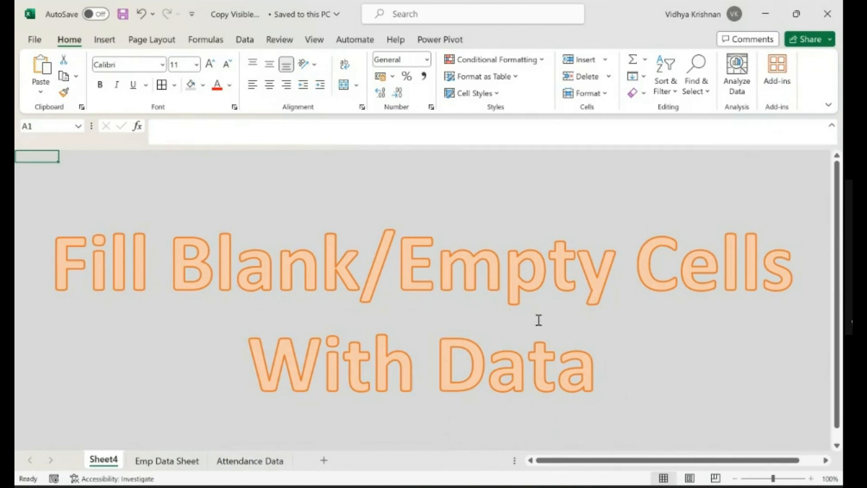
# Open the Emp Data Sheet and examine the blank Region cells and the row blocks belonging to East and North
pyautogui.click(172, 462)
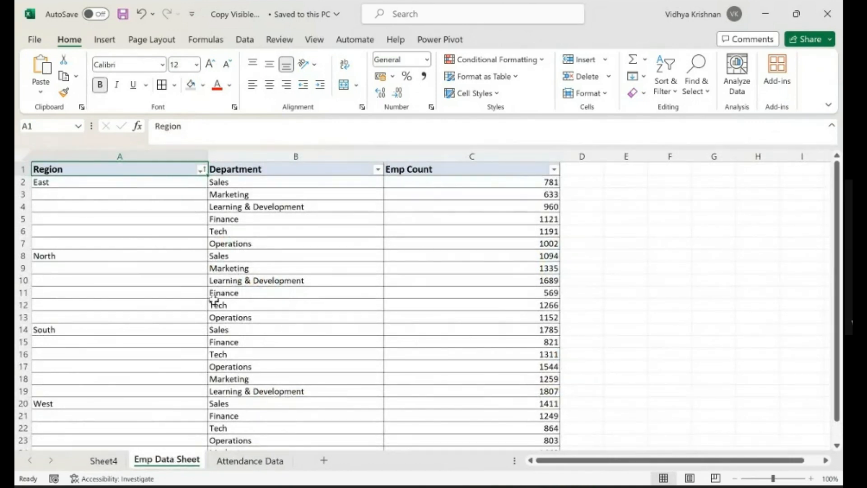
pyautogui.click(132, 181)
pyautogui.click(121, 195)
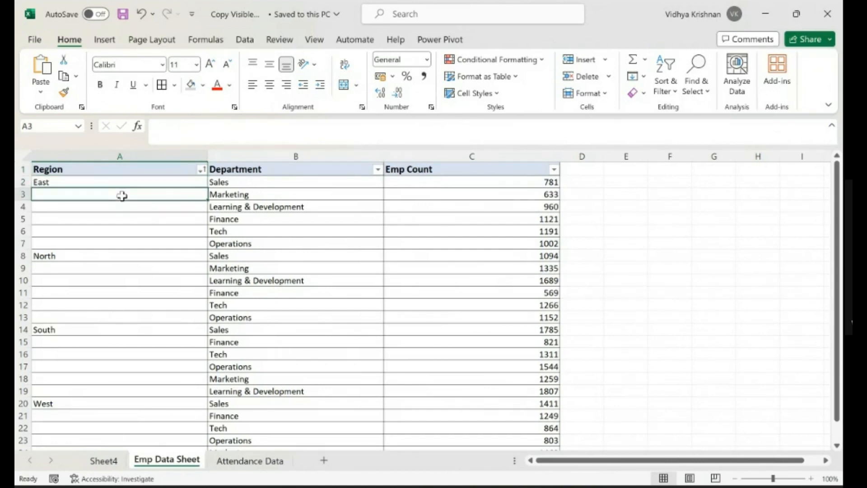
pyautogui.click(116, 209)
pyautogui.click(113, 221)
pyautogui.click(108, 232)
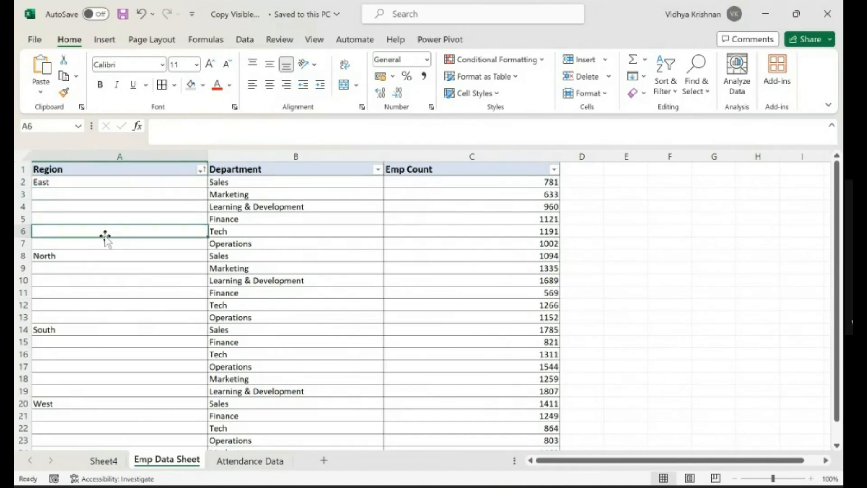
pyautogui.click(100, 244)
pyautogui.click(88, 269)
pyautogui.click(83, 291)
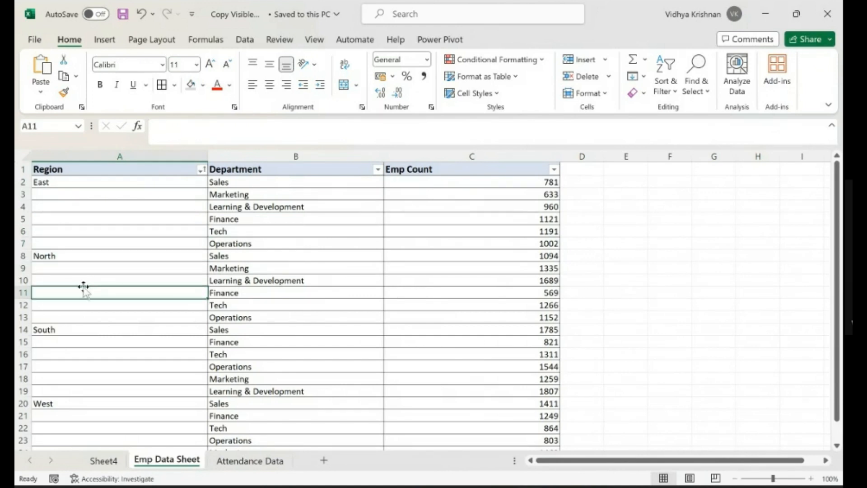
pyautogui.click(75, 316)
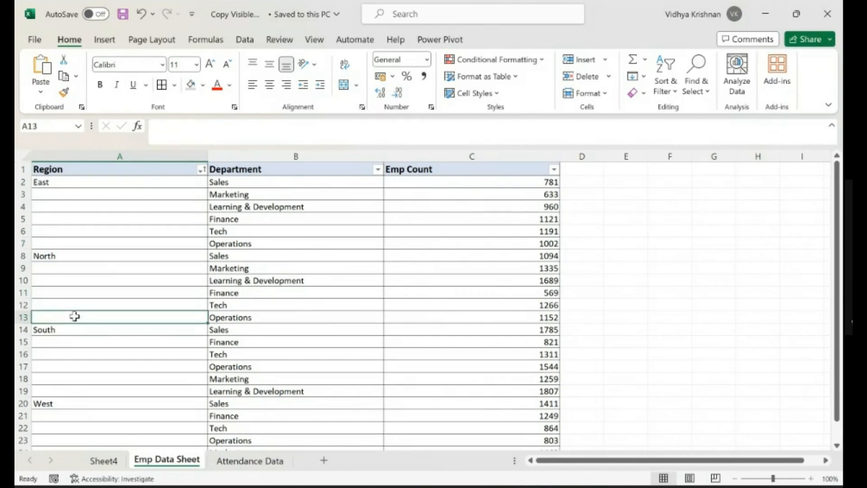
pyautogui.click(120, 182)
pyautogui.moveTo(119, 181)
pyautogui.mouseDown()
pyautogui.moveTo(426, 209)
pyautogui.moveTo(441, 239)
pyautogui.mouseUp()
pyautogui.moveTo(145, 260); pyautogui.dragTo(443, 317)
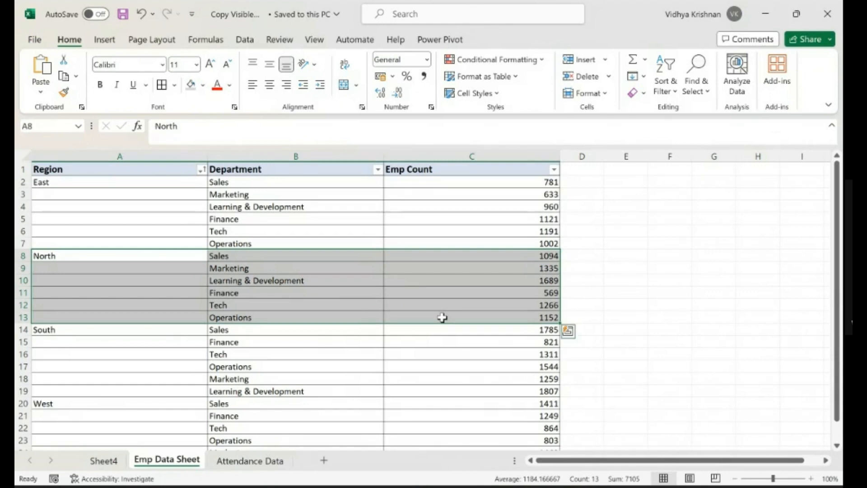
# Filter the Region column to show only East
pyautogui.click(115, 172)
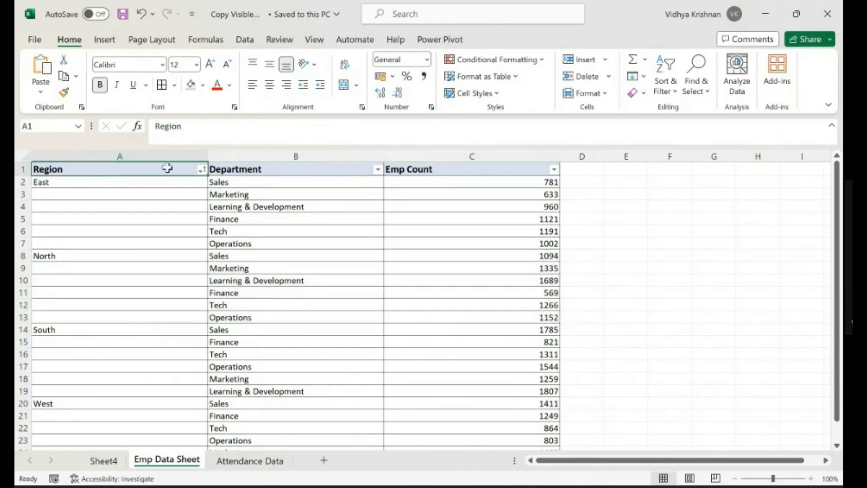
pyautogui.click(201, 170)
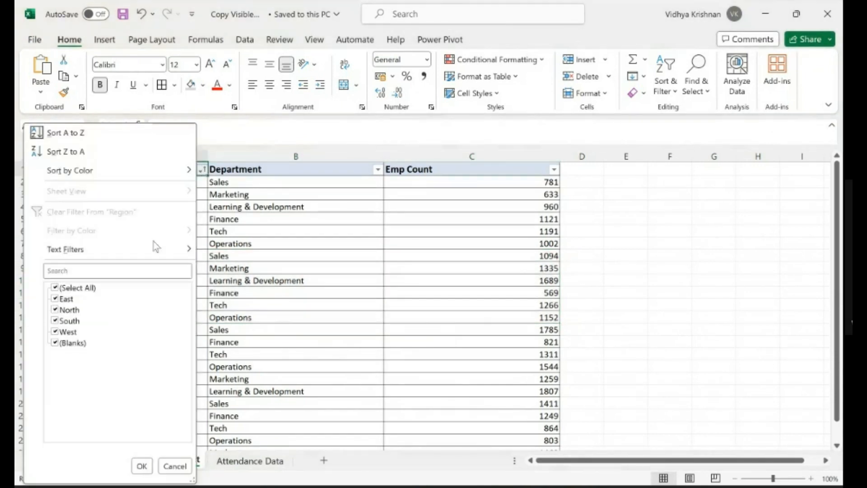
pyautogui.click(87, 288)
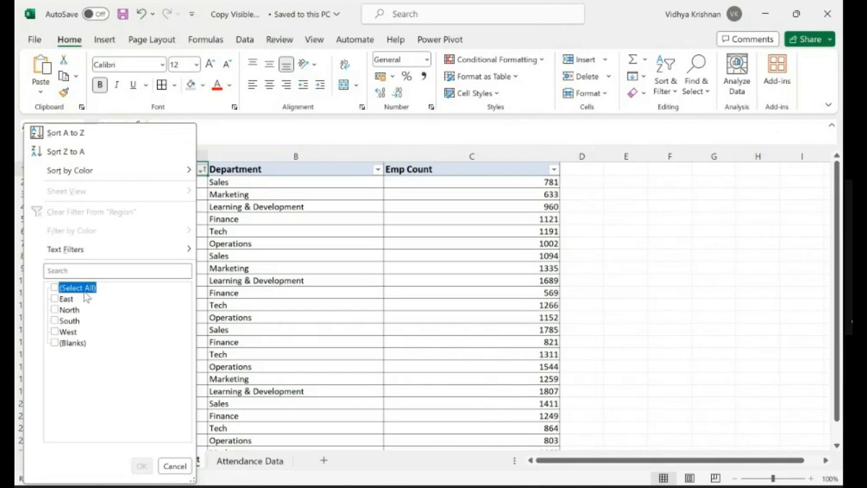
pyautogui.click(66, 299)
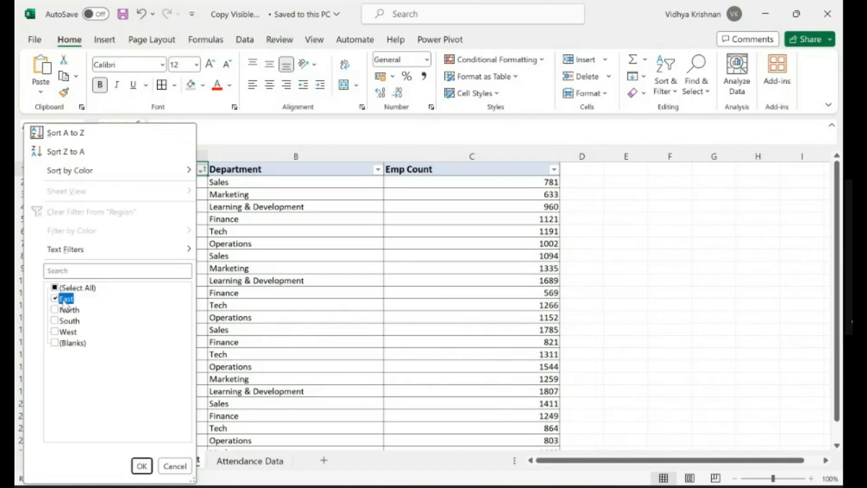
pyautogui.click(142, 465)
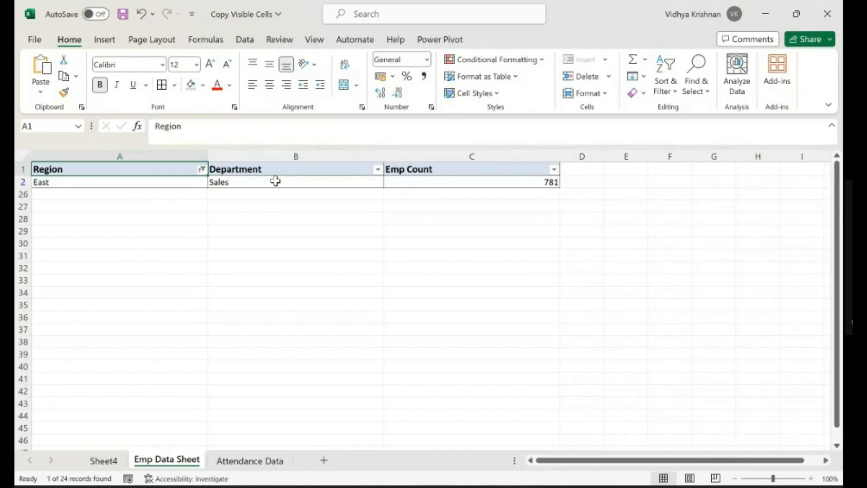
pyautogui.click(145, 184)
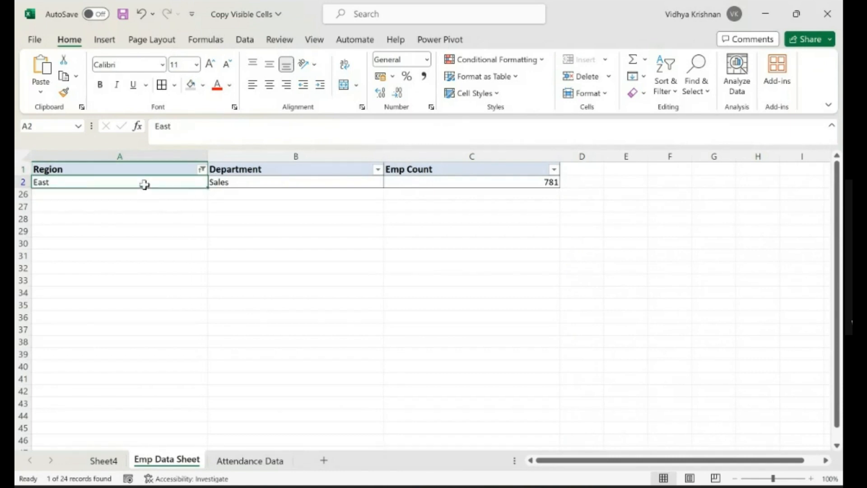
# Restore all regions in the Region column filter
pyautogui.click(201, 169)
pyautogui.click(76, 289)
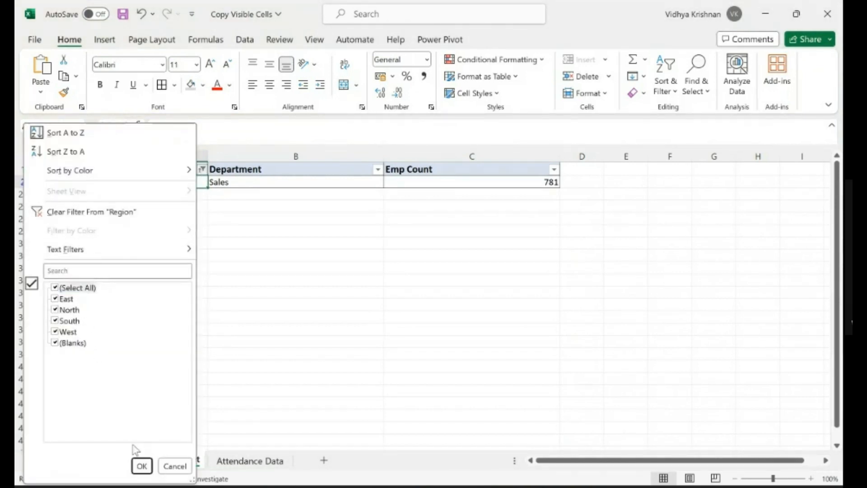
pyautogui.click(141, 465)
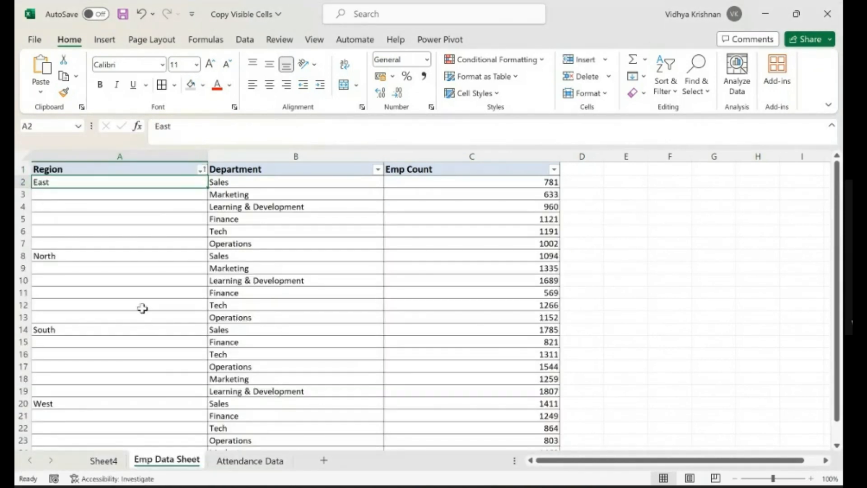
pyautogui.moveTo(122, 195); pyautogui.dragTo(65, 388)
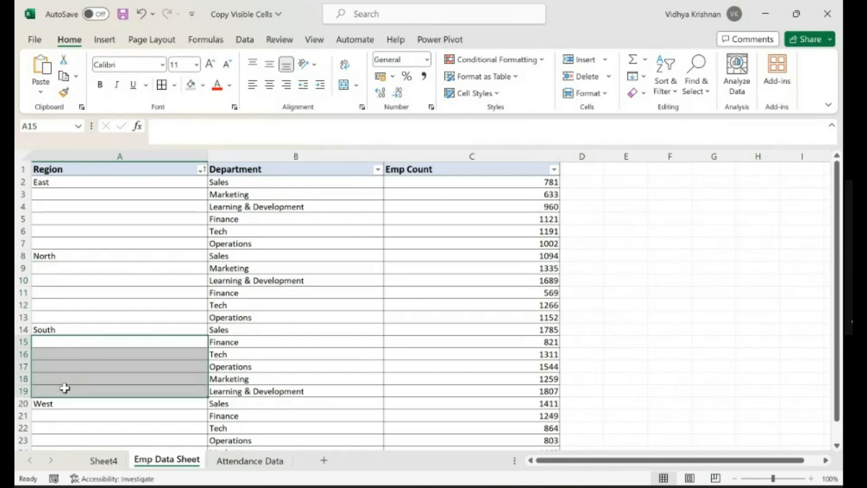
pyautogui.click(81, 330)
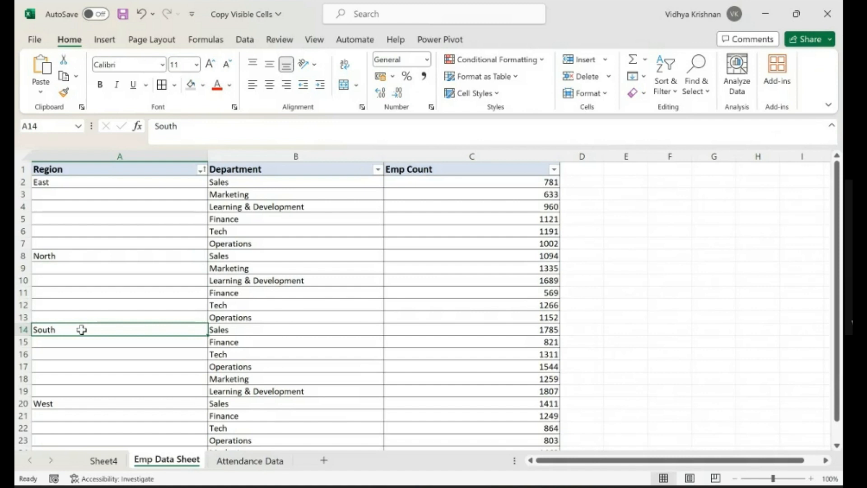
# Select the whole employee table and narrow the selection to its blank cells with Go To Special, using the Blanks option
pyautogui.click(264, 180)
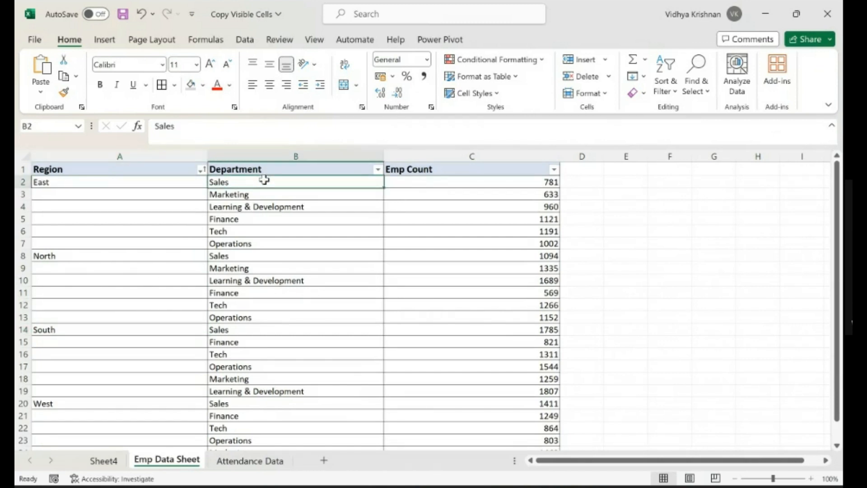
pyautogui.hotkey('ctrl', 'a')
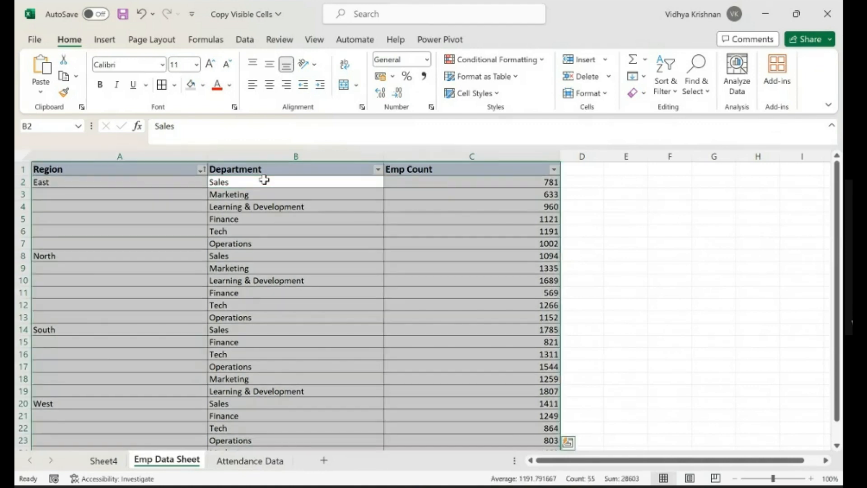
pyautogui.hotkey('ctrl', 'q')
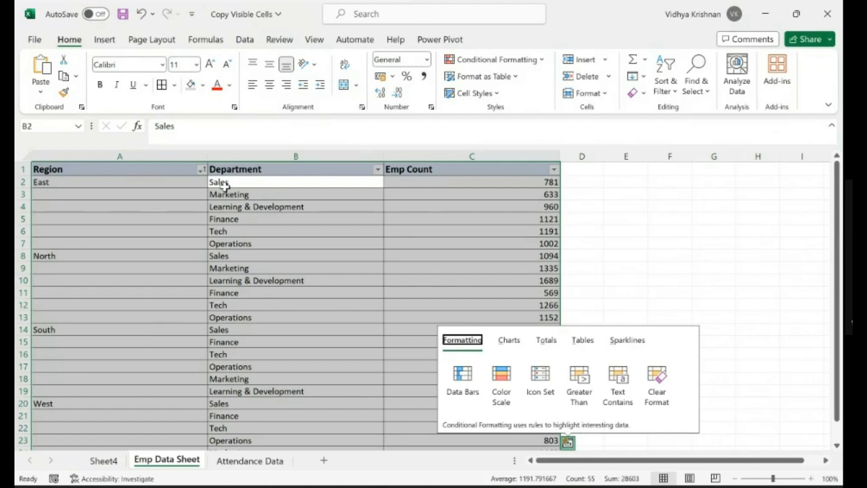
pyautogui.press('Escape')
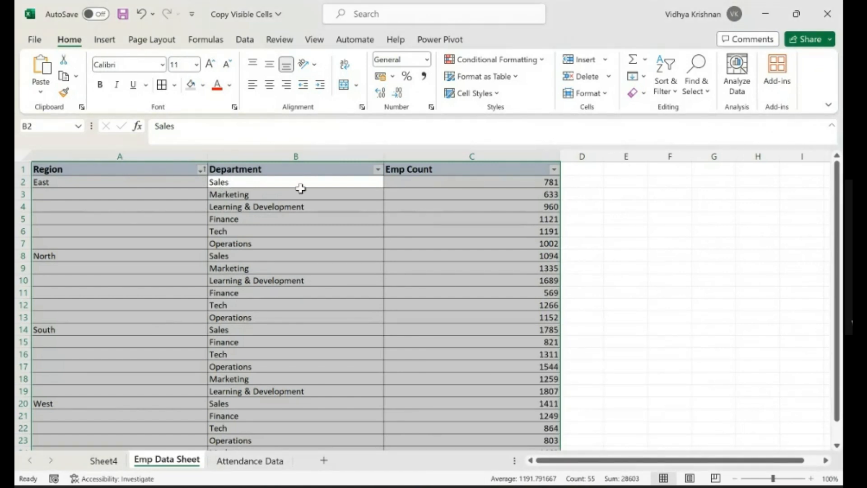
pyautogui.press('F5')
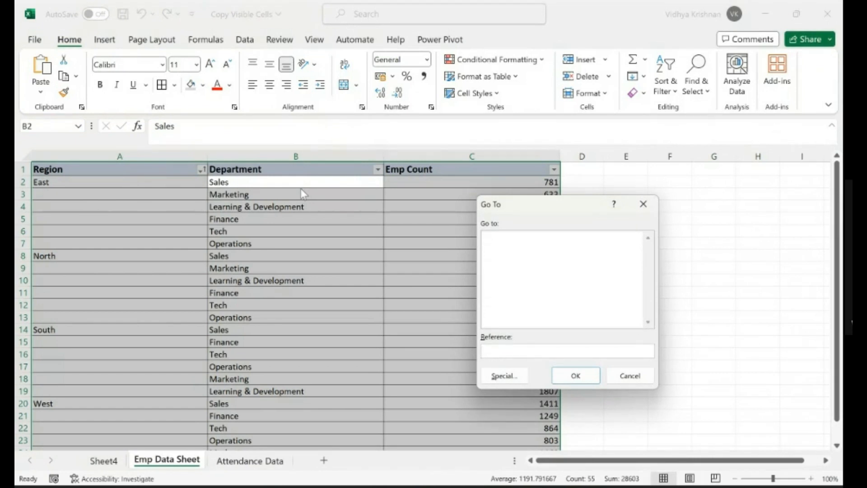
pyautogui.click(522, 378)
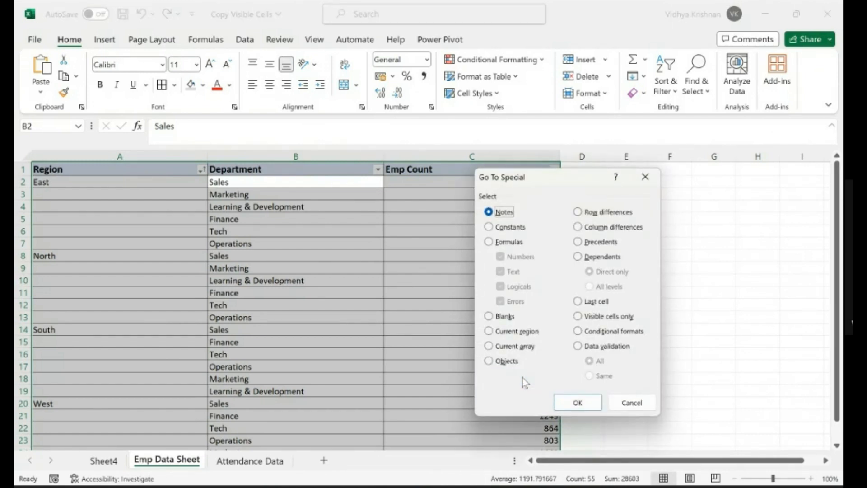
pyautogui.click(489, 318)
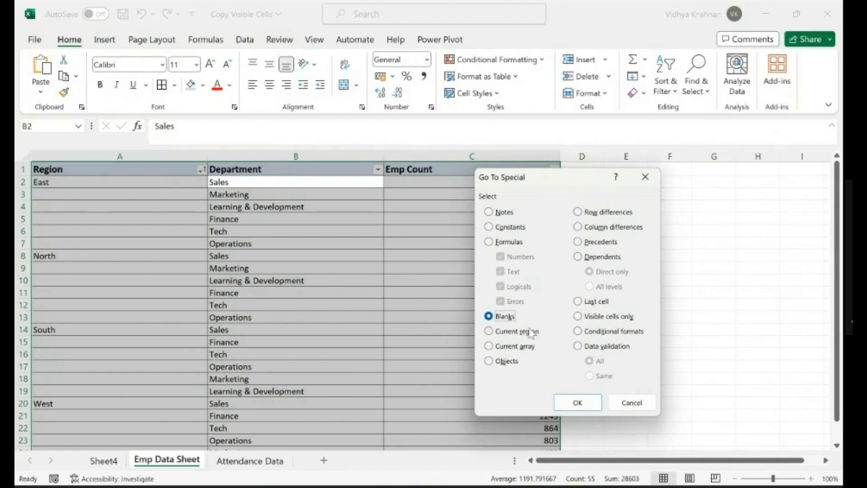
pyautogui.click(578, 403)
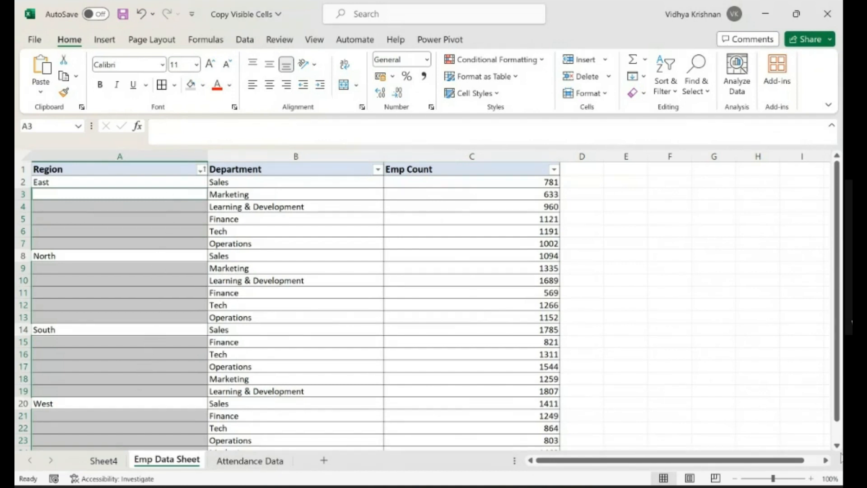
# Fill all the selected blank Region cells at once with the relative formula =A2, entered from cell A3
pyautogui.scroll(-1, 838, 450)
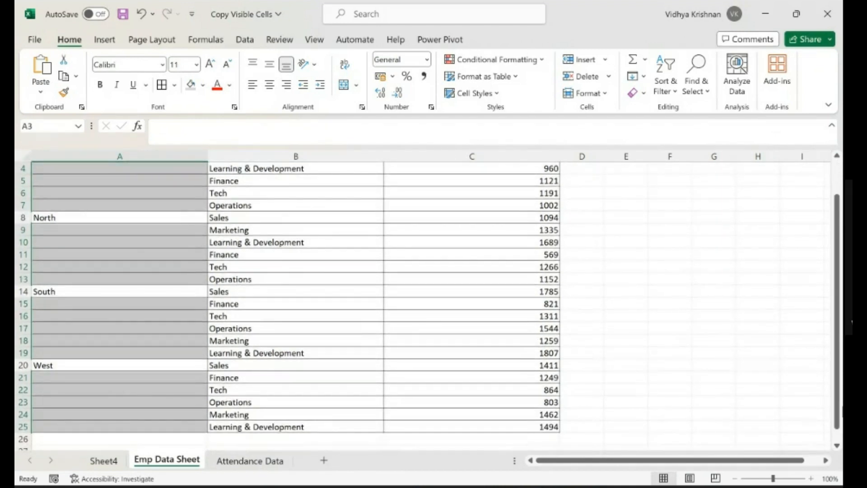
pyautogui.moveTo(839, 409); pyautogui.dragTo(839, 329)
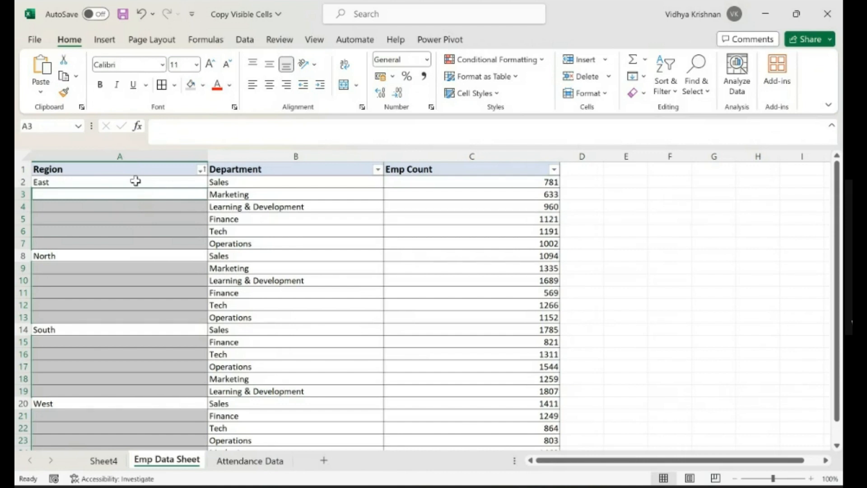
pyautogui.click(182, 130)
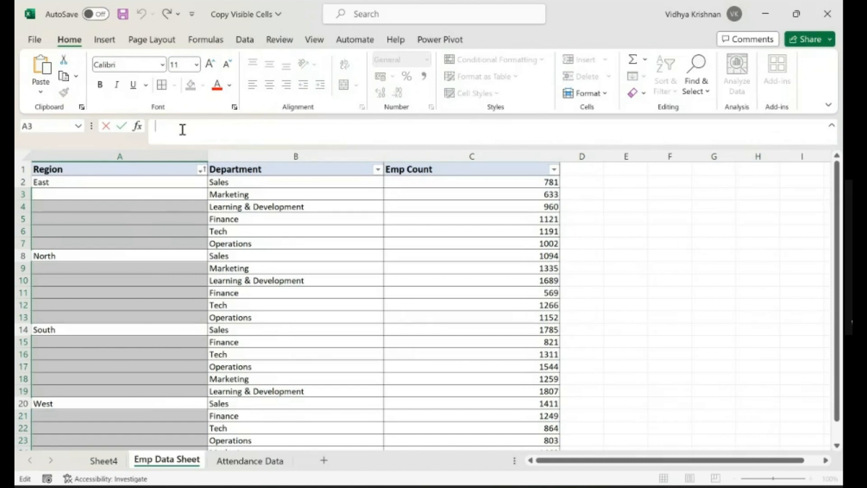
pyautogui.write('=')
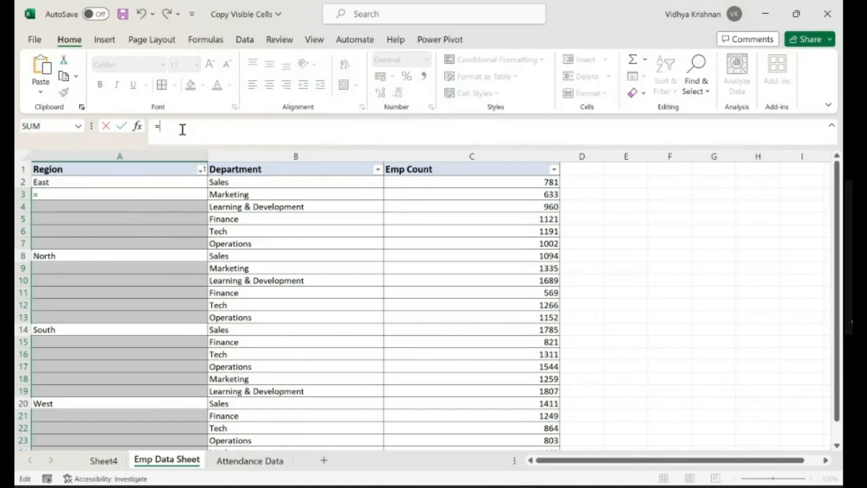
pyautogui.write('A2')
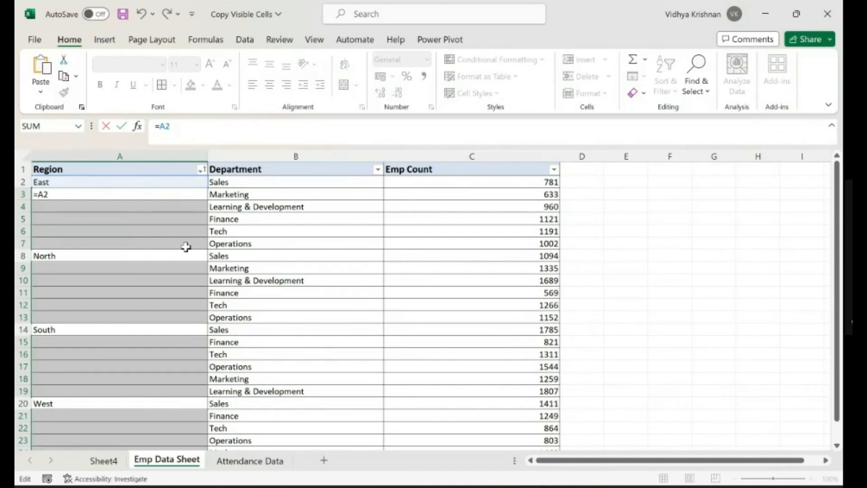
pyautogui.hotkey('ctrl', 'Return')
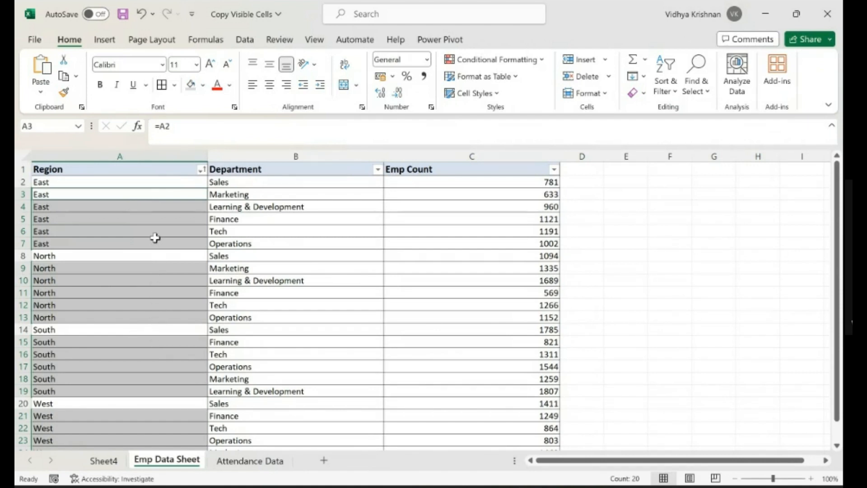
# Examine the contents and formulas of the Region cells one by one from A2 down to A8
pyautogui.click(160, 170)
pyautogui.press('Down')
pyautogui.press('Down')
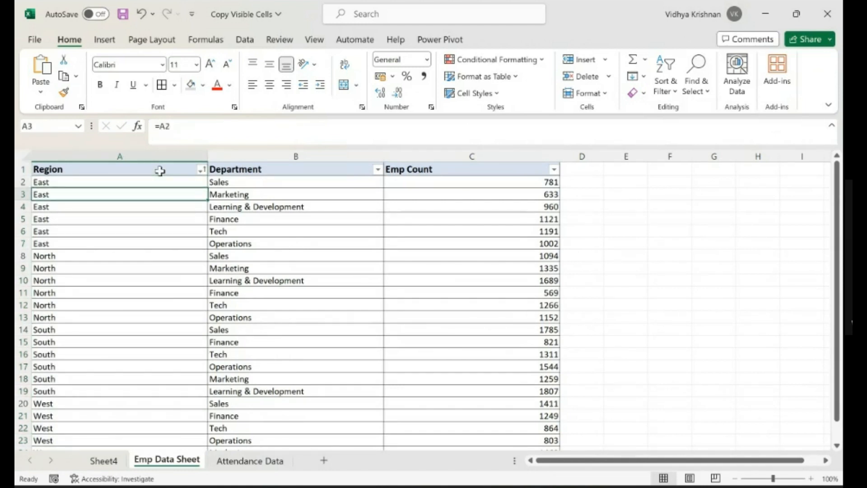
pyautogui.press('Down')
pyautogui.press('Down')
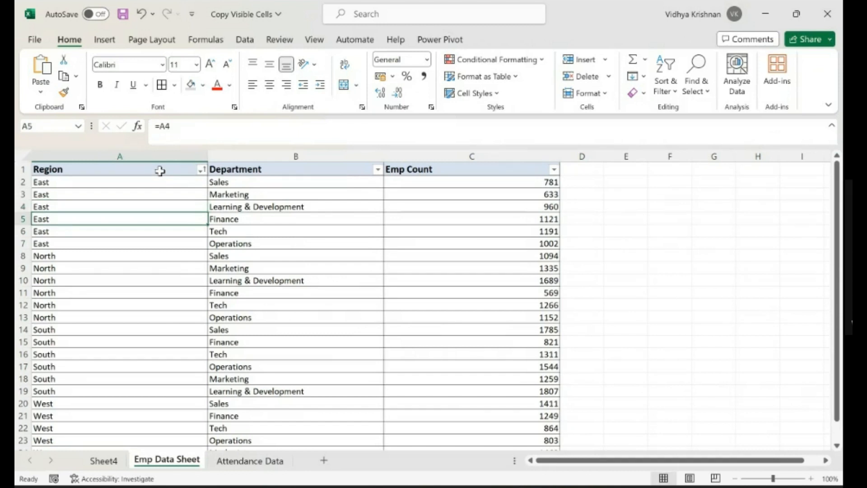
pyautogui.press('Down')
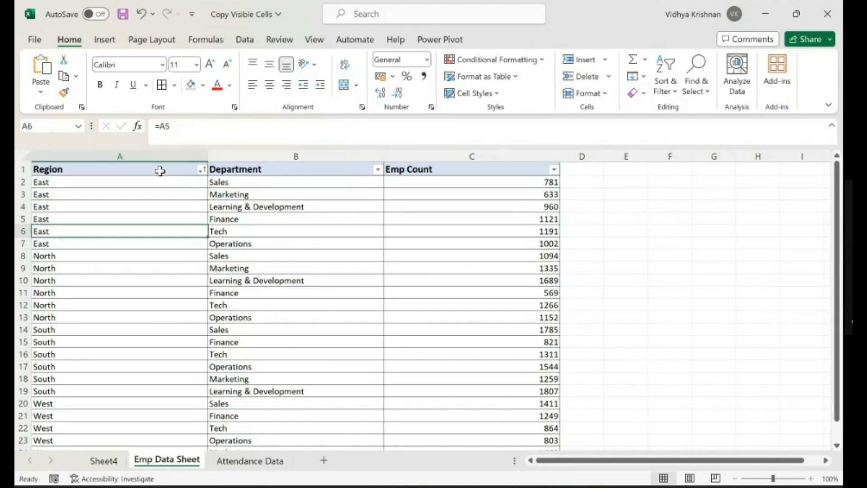
pyautogui.press('Down')
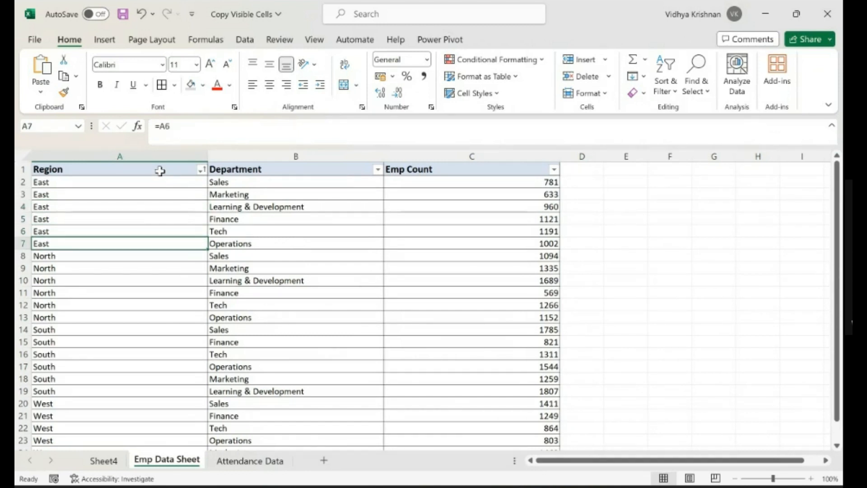
pyautogui.press('Down')
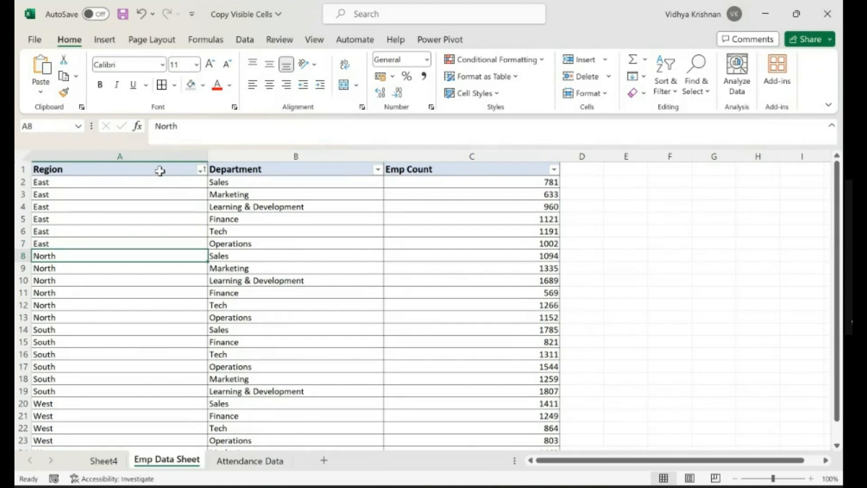
# Examine the contents and formulas of the Region cells one by one from A9 down to A16
pyautogui.press('Down')
pyautogui.press('Down')
pyautogui.press('Down')
pyautogui.press('Down')
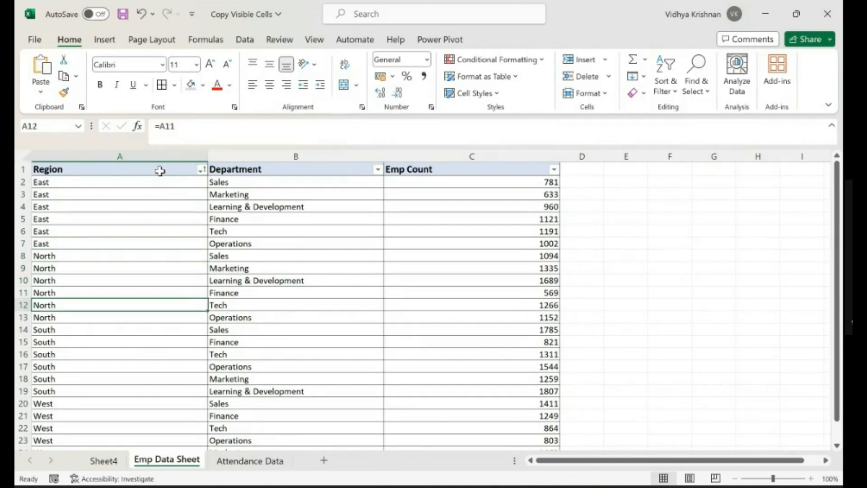
pyautogui.press('Down')
pyautogui.press('Down')
pyautogui.press('Down')
pyautogui.press('Down')
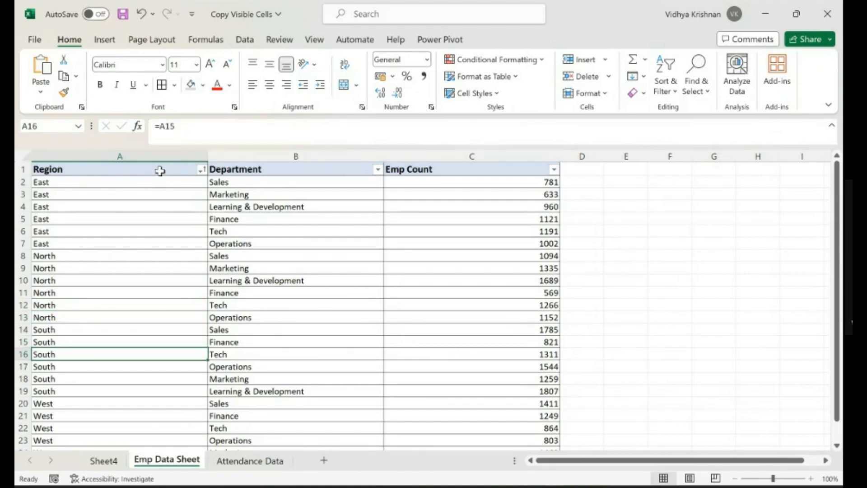
# Recheck the formulas in the first few Region cells, starting from A3
pyautogui.click(123, 197)
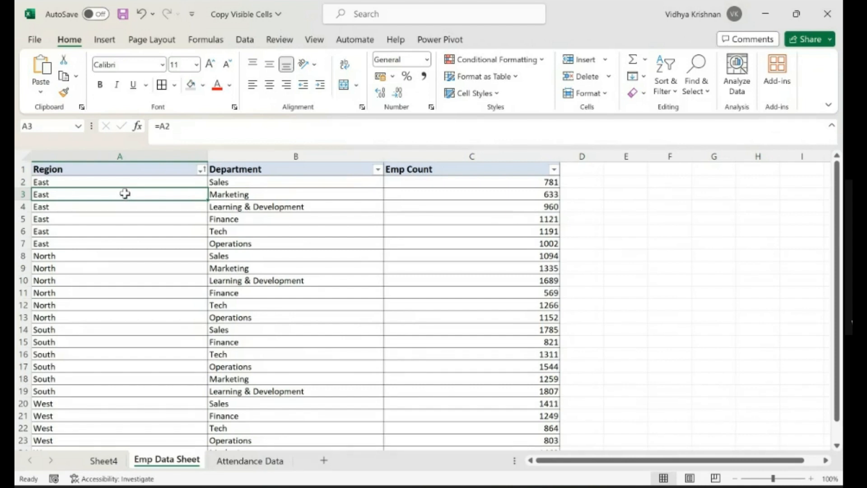
pyautogui.press('Down')
pyautogui.press('Down')
pyautogui.press('Up')
pyautogui.press('Up')
pyautogui.press('Up')
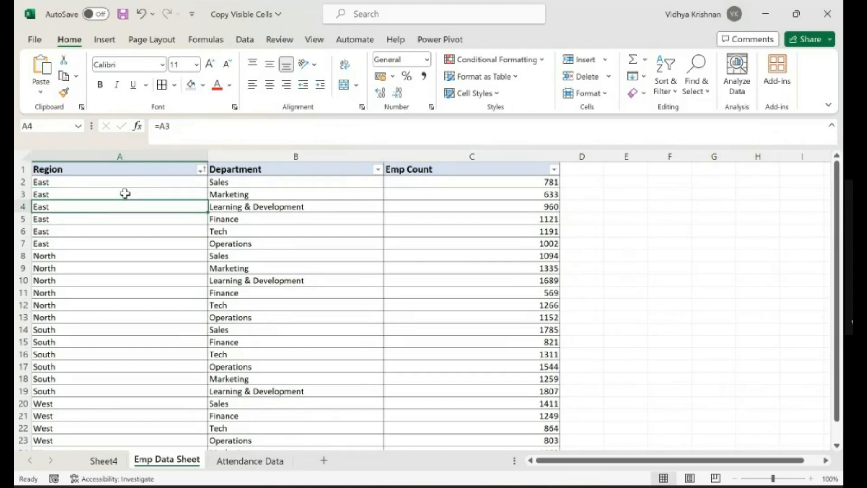
pyautogui.press('Down')
pyautogui.press('Down')
pyautogui.press('Down')
# Copy the Region column from its header down to A25 and paste it over itself with Paste Special, using the Values option
pyautogui.click(142, 164)
pyautogui.hotkey('ctrl', 'shift', 'Down')
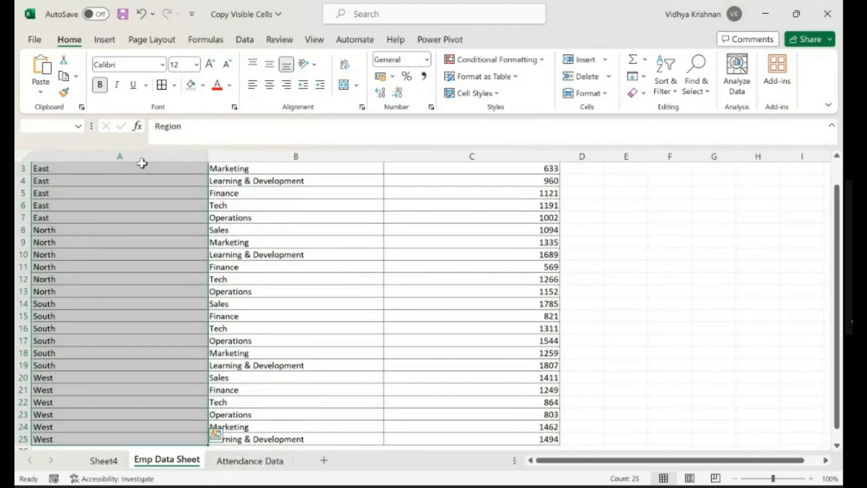
pyautogui.hotkey('ctrl', 'c')
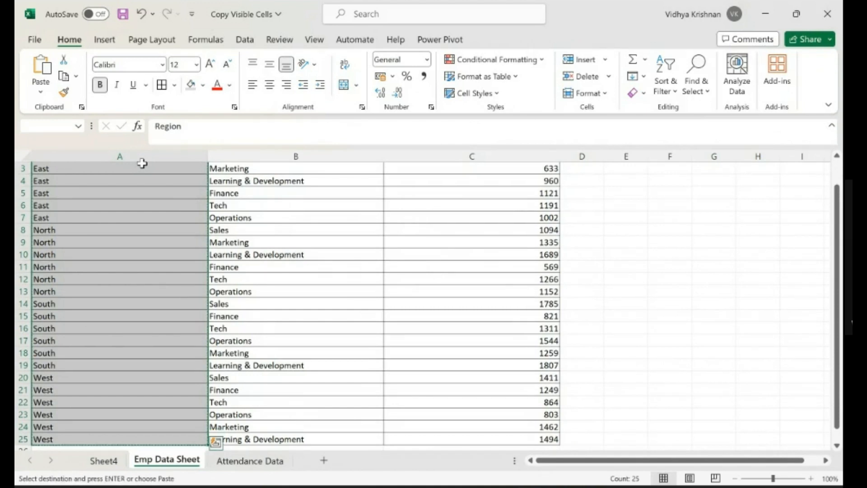
pyautogui.moveTo(838, 284); pyautogui.dragTo(823, 175)
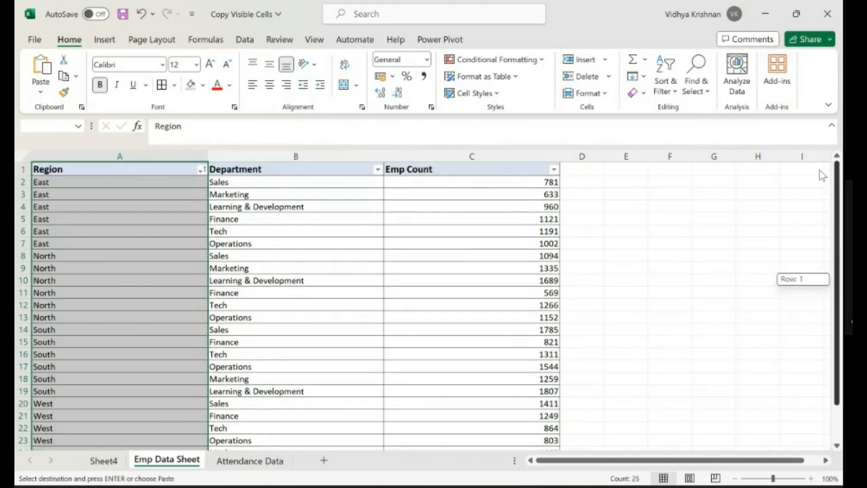
pyautogui.click(162, 169)
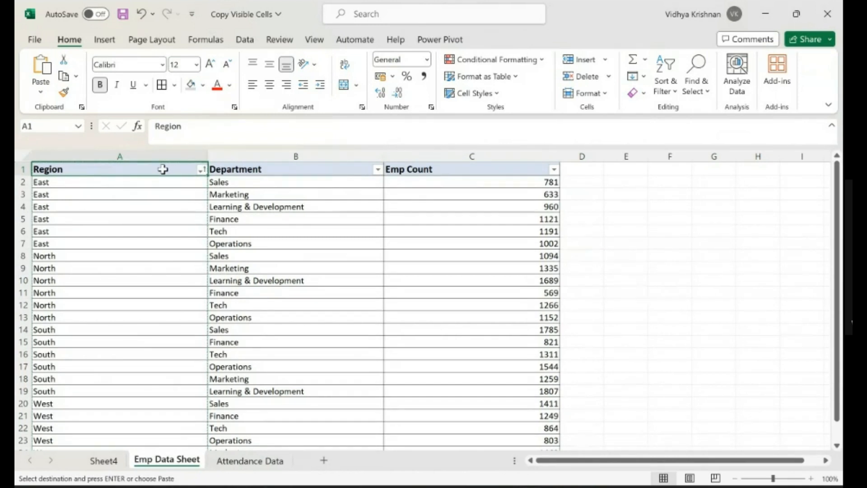
pyautogui.hotkey('ctrl', 'alt', 'v')
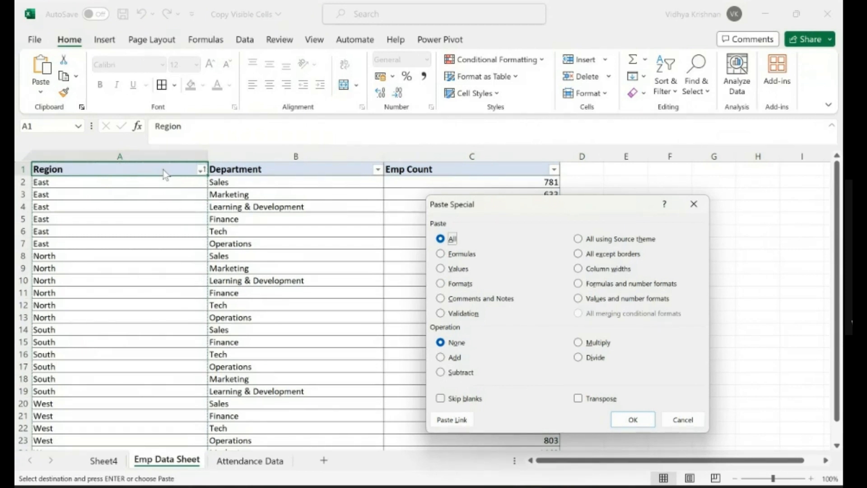
pyautogui.click(440, 269)
pyautogui.click(633, 419)
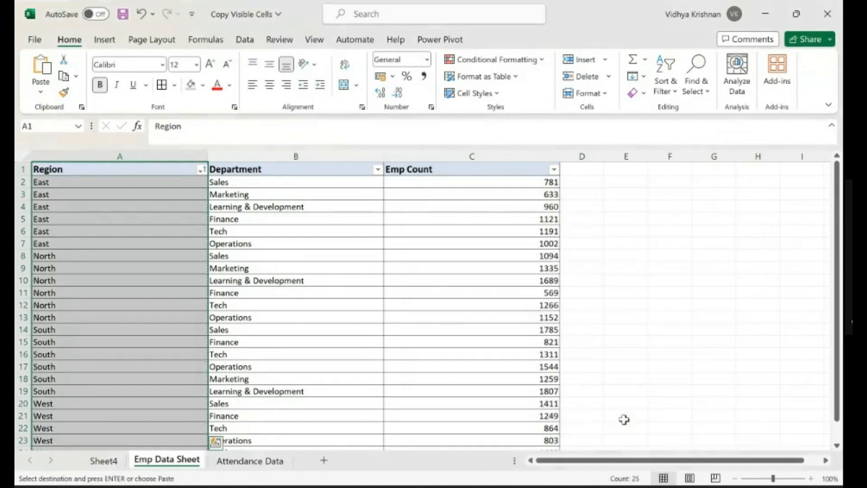
pyautogui.press('Escape')
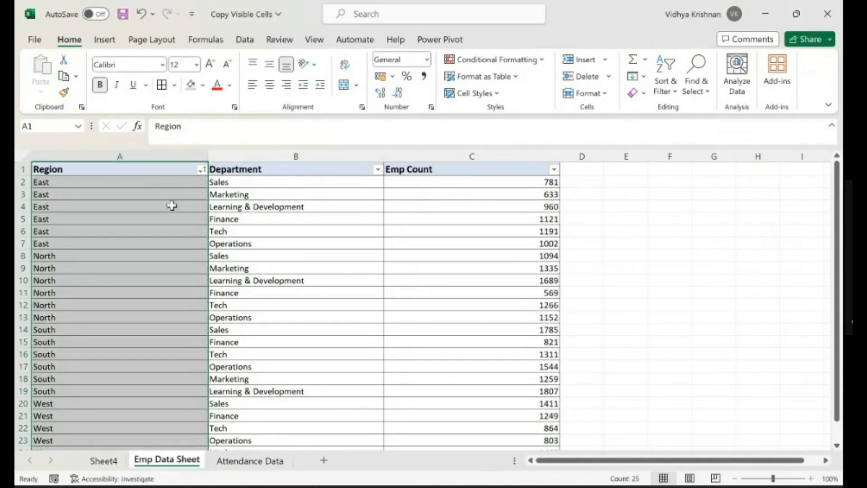
# Check the Region cells down to A25 to see whether they hold plain values or formulas, and return to the header
pyautogui.click(172, 205)
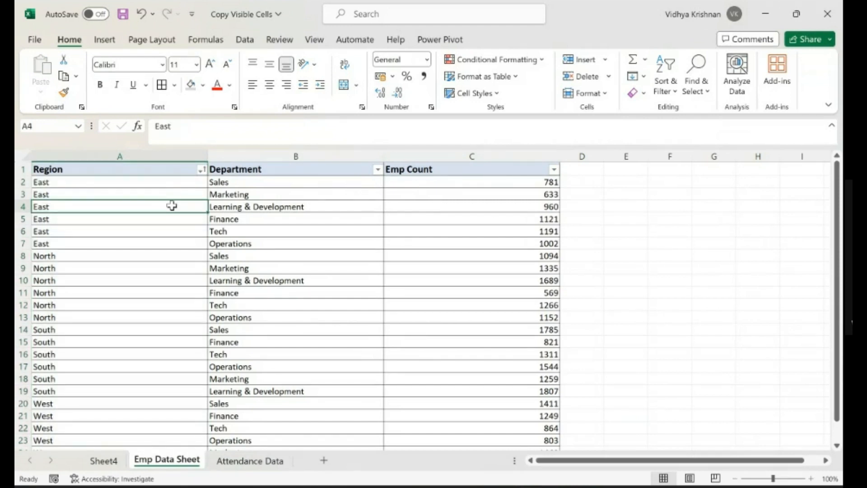
pyautogui.press('Up')
pyautogui.press('Up')
pyautogui.press('Down')
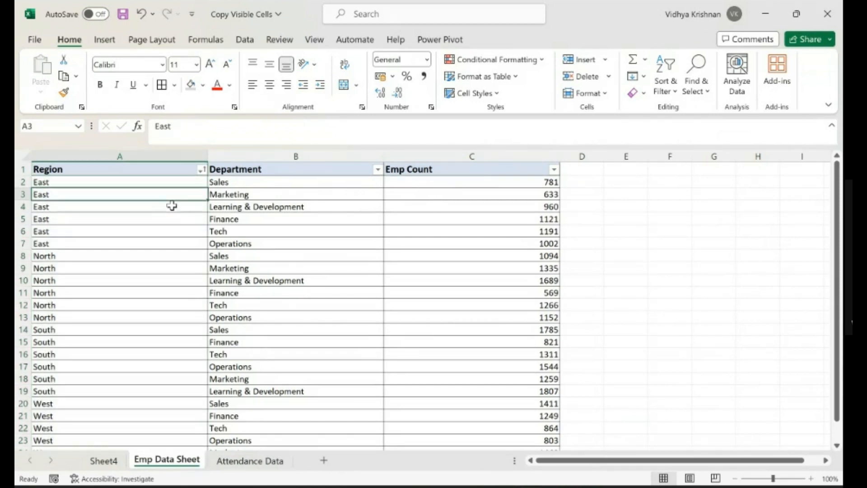
pyautogui.press('Down')
pyautogui.press('Down')
pyautogui.press('Down')
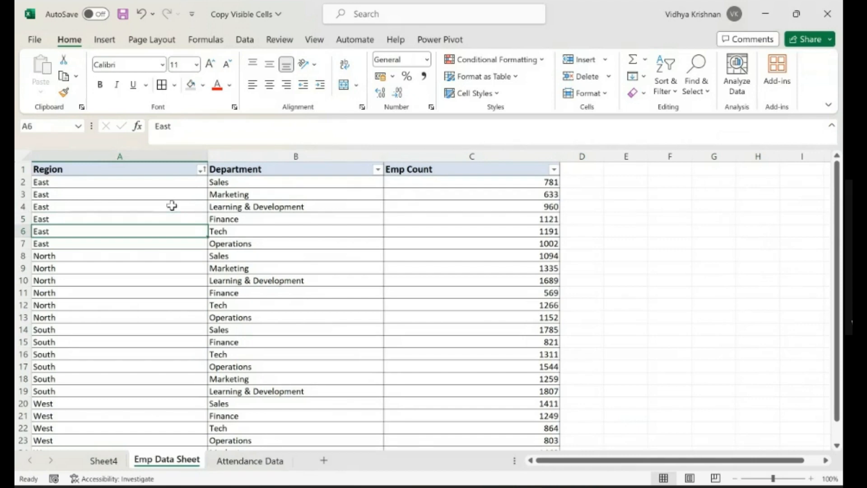
pyautogui.press('Down')
pyautogui.press('Down')
pyautogui.press('Down')
pyautogui.press('Down')
pyautogui.press('Down')
pyautogui.press('Down')
pyautogui.press('Down')
pyautogui.press('Down')
pyautogui.press('Down')
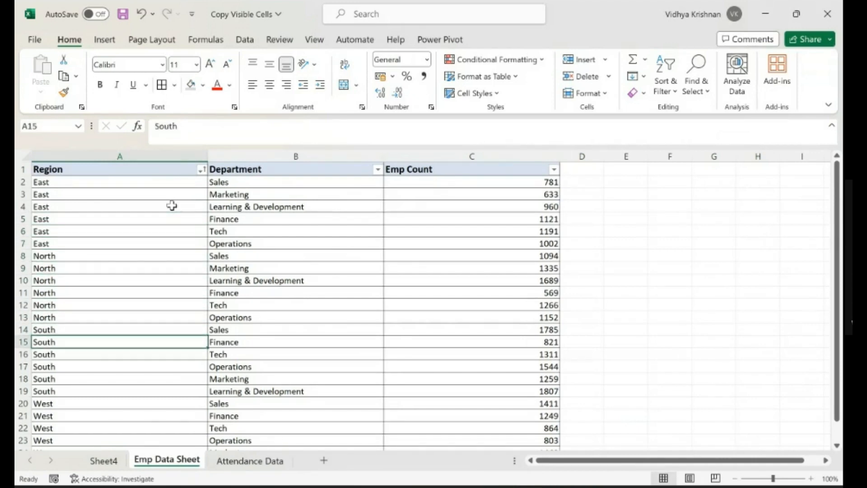
pyautogui.press('Down')
pyautogui.press('Down')
pyautogui.press('Down')
pyautogui.press('Down')
pyautogui.press('Down')
pyautogui.press('Down')
pyautogui.press('Down')
pyautogui.press('Down')
pyautogui.press('Down')
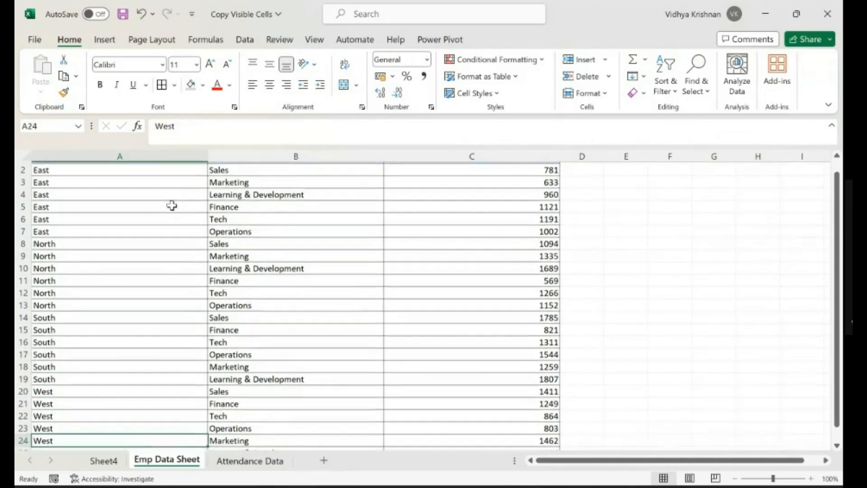
pyautogui.press('Down')
pyautogui.press('Up')
pyautogui.press('Up')
pyautogui.press('Up')
pyautogui.press('Up')
pyautogui.press('Up')
pyautogui.press('Up')
pyautogui.press('Up')
pyautogui.press('Up')
pyautogui.press('Up')
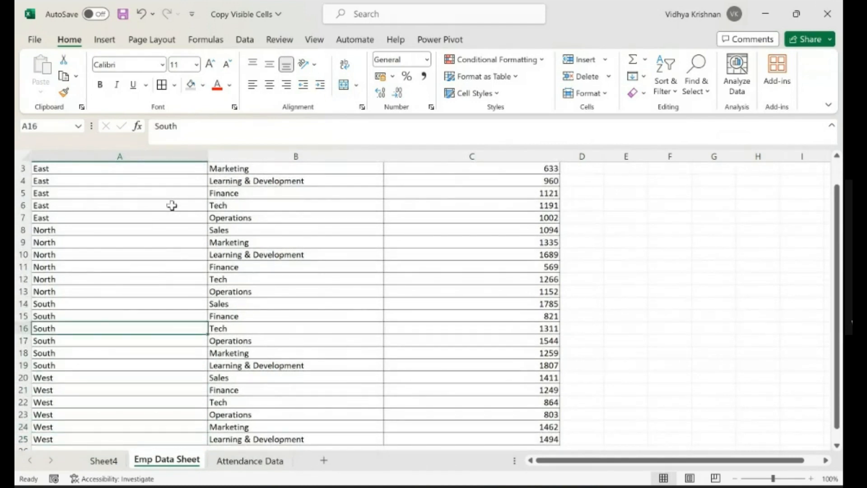
pyautogui.hotkey('ctrl', 'Up')
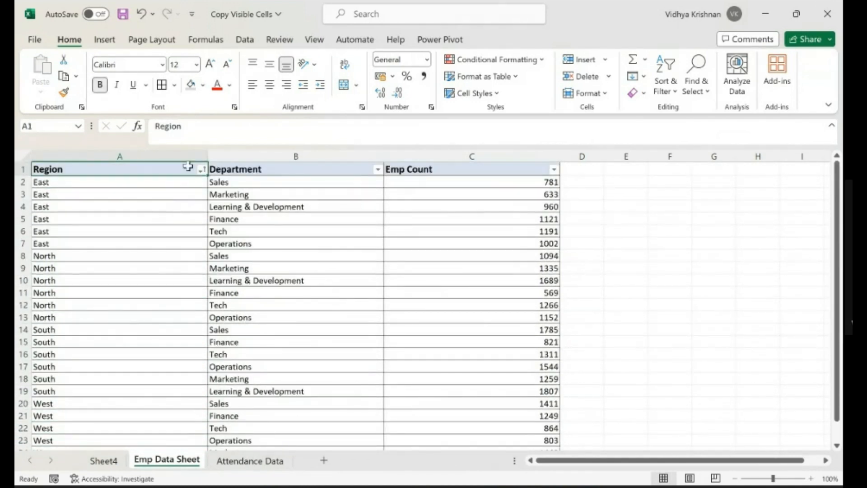
# Filter the Region column to show only East
pyautogui.click(201, 170)
pyautogui.click(94, 290)
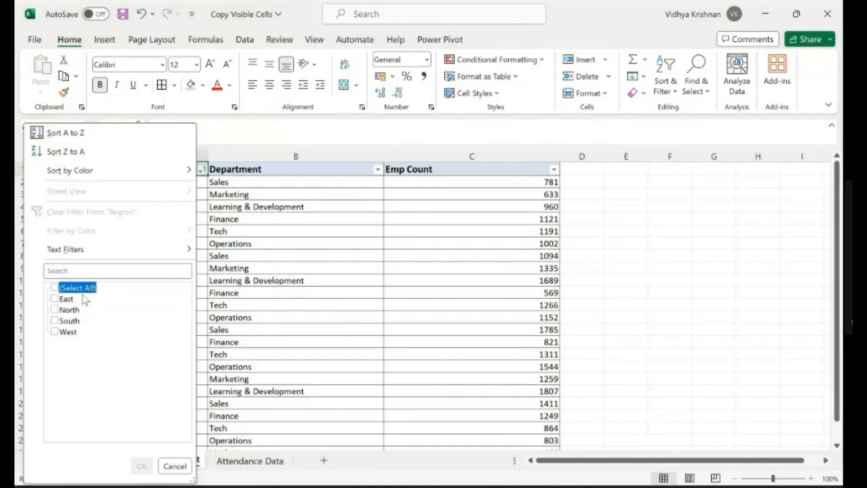
pyautogui.click(68, 299)
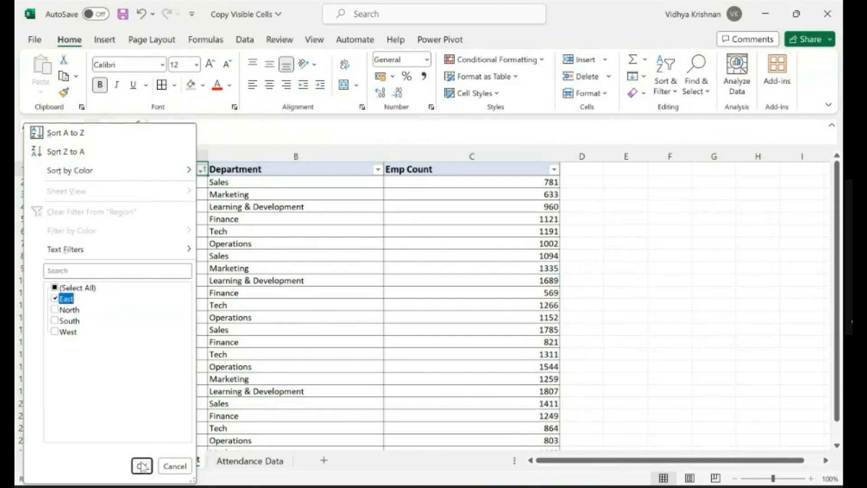
pyautogui.click(141, 466)
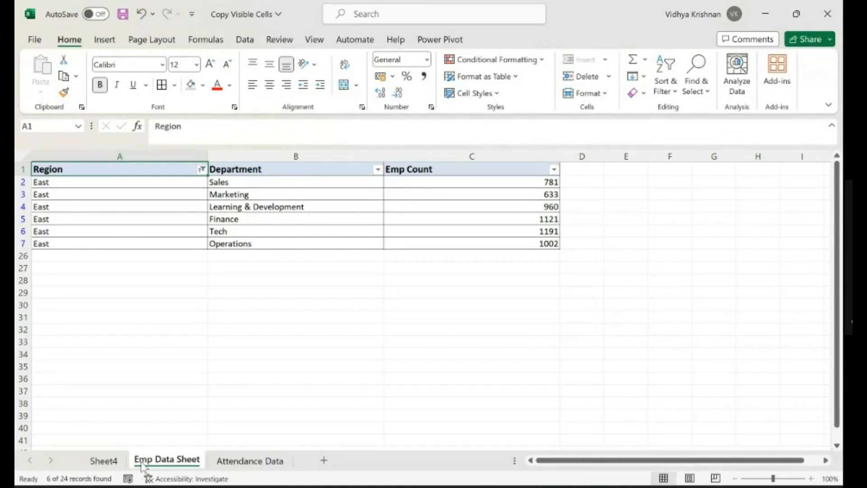
# Open the Attendance Data sheet and examine its employee names, date headers and blank attendance cells
pyautogui.click(254, 461)
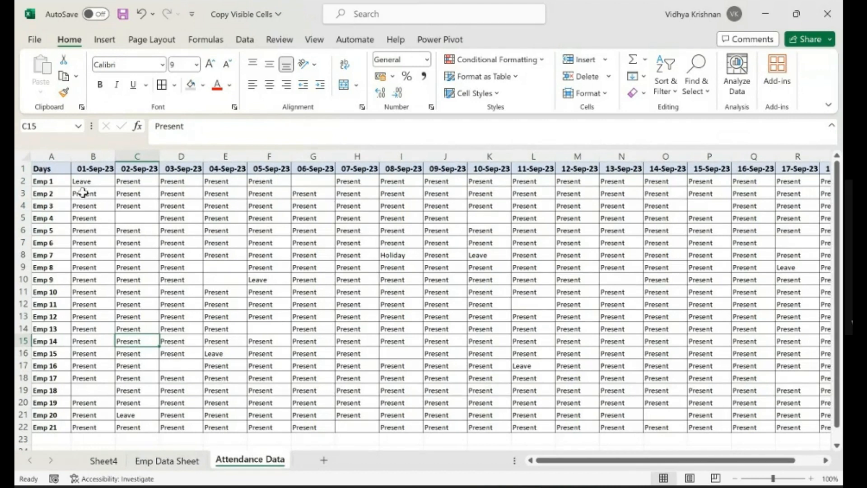
pyautogui.moveTo(61, 181); pyautogui.dragTo(43, 428)
pyautogui.moveTo(100, 169); pyautogui.dragTo(782, 158)
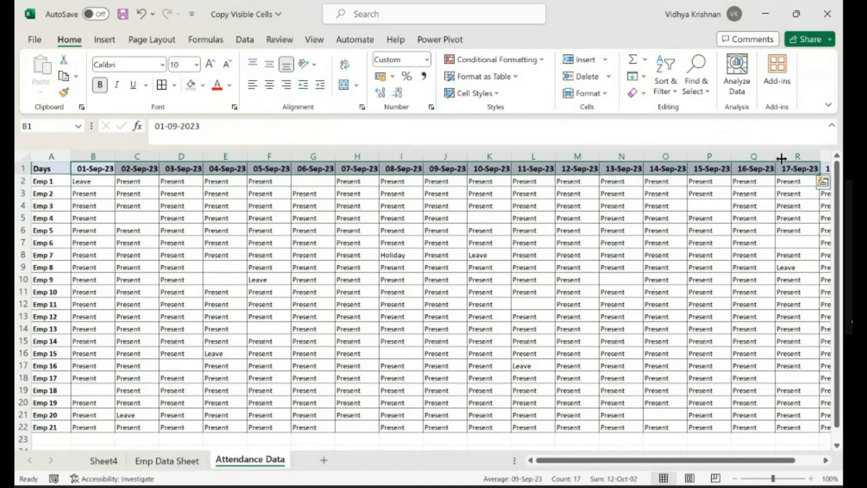
pyautogui.click(146, 220)
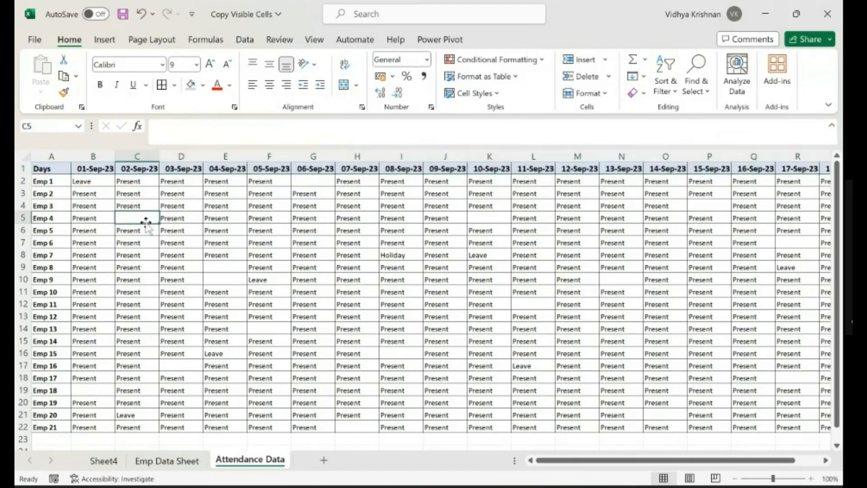
pyautogui.click(197, 266)
pyautogui.click(479, 228)
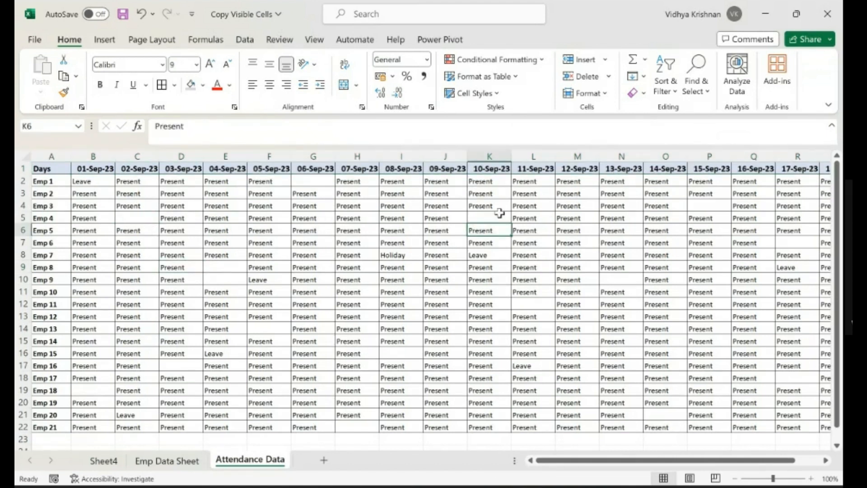
pyautogui.click(700, 204)
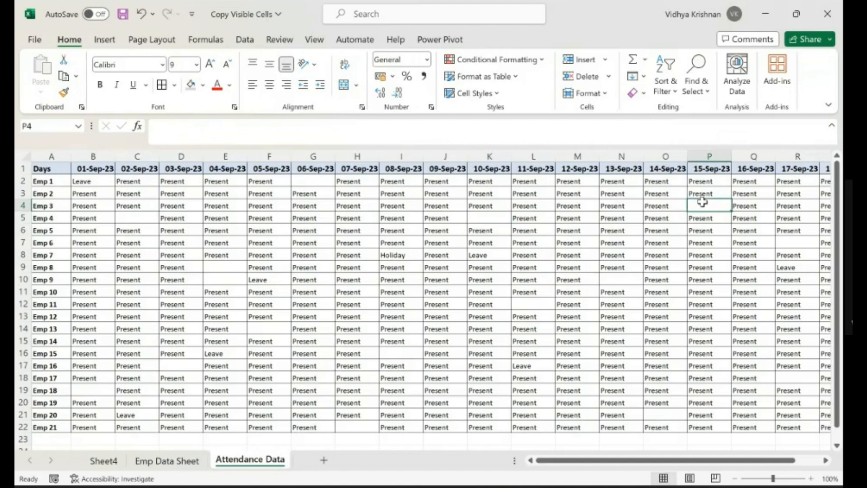
pyautogui.click(405, 352)
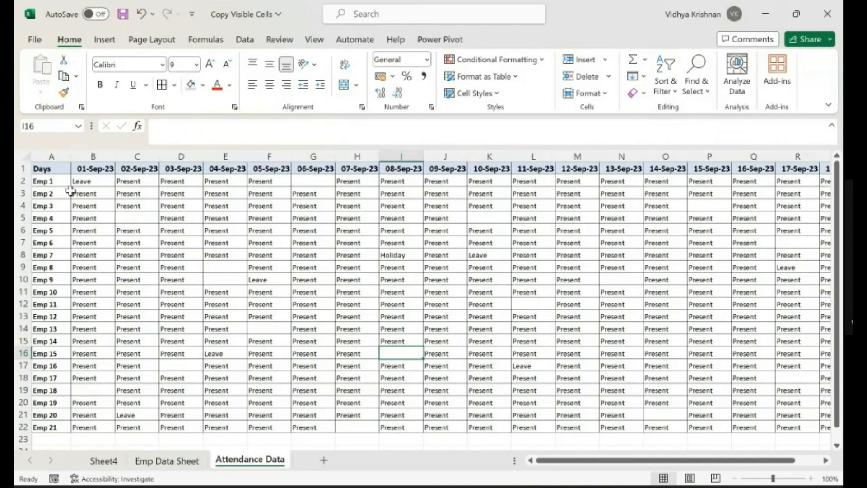
# Select the whole attendance table and narrow the selection to its blank cells with Go To Special, using the Blanks option
pyautogui.click(90, 181)
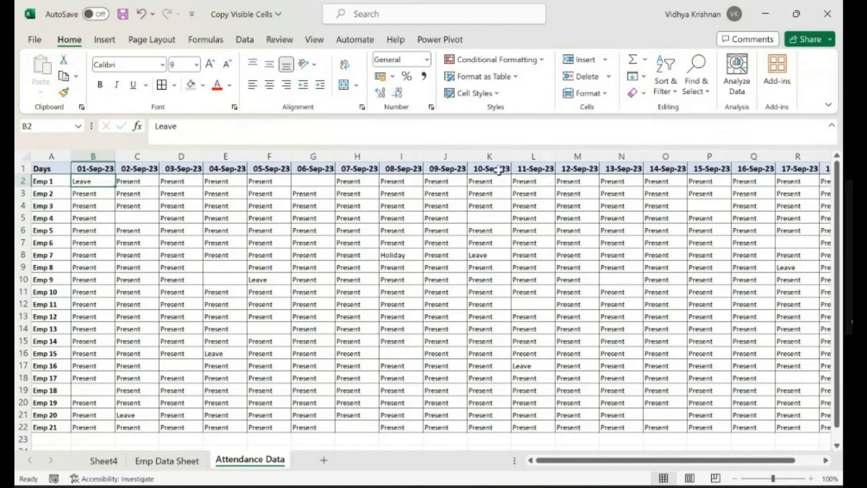
pyautogui.hotkey('ctrl', 'a')
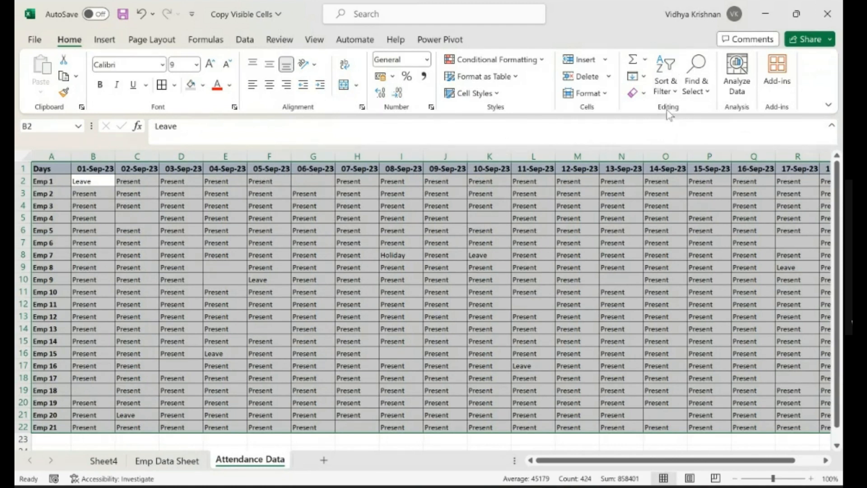
pyautogui.click(703, 96)
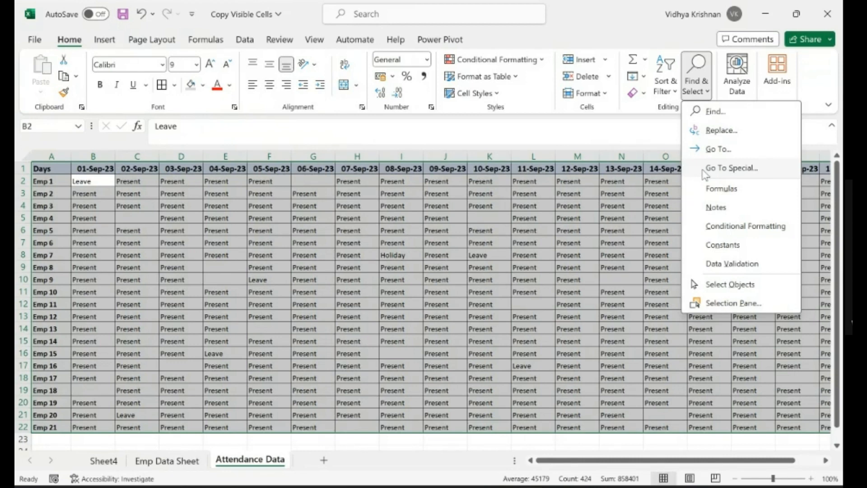
pyautogui.click(722, 168)
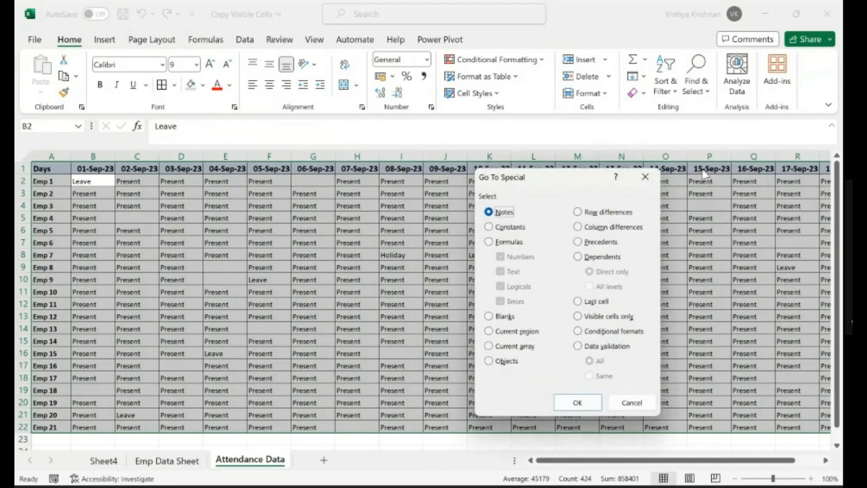
pyautogui.click(489, 318)
pyautogui.click(576, 401)
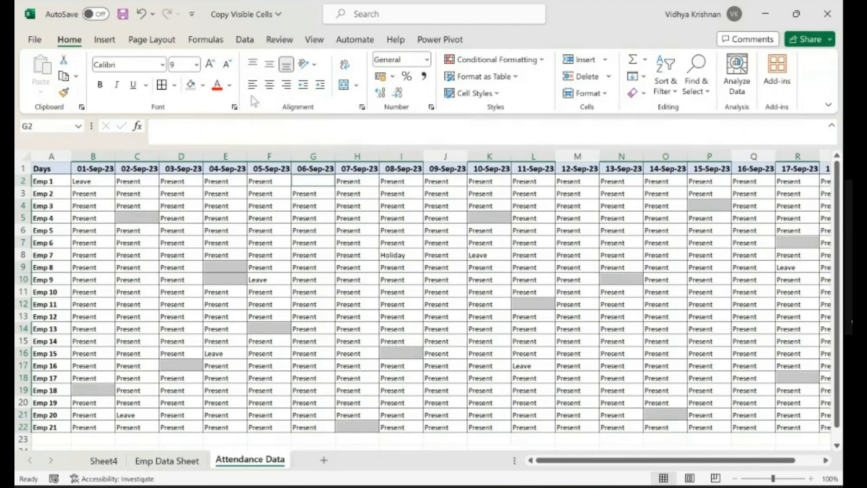
# Set the font color of the selected blank attendance cells to standard red
pyautogui.click(231, 85)
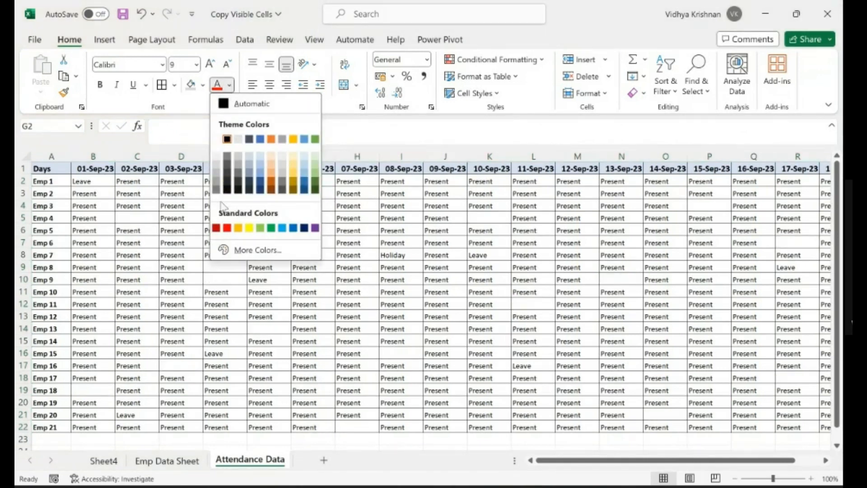
pyautogui.click(226, 228)
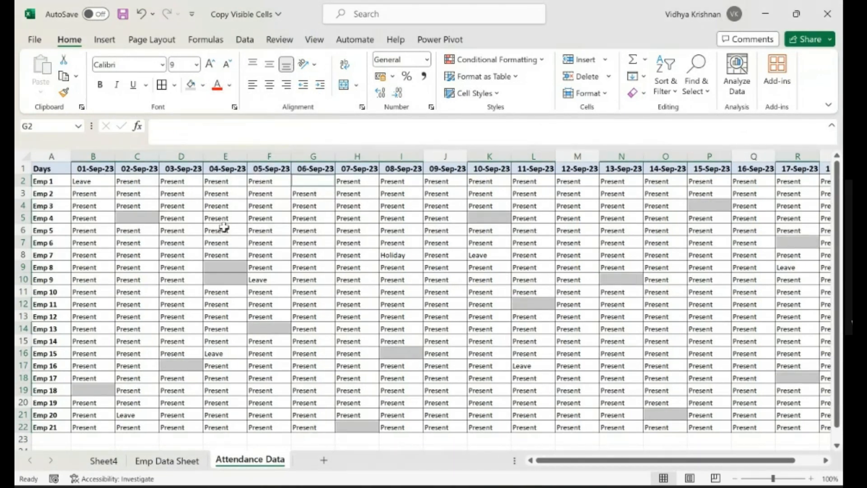
pyautogui.click(230, 85)
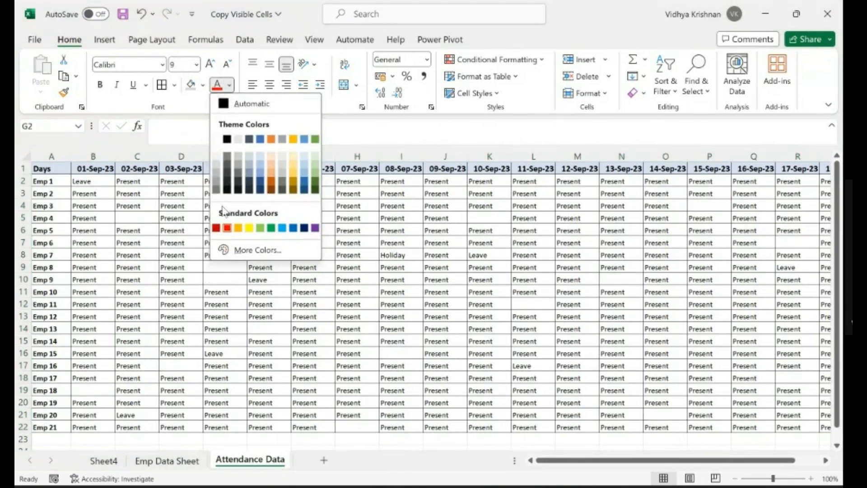
pyautogui.click(227, 228)
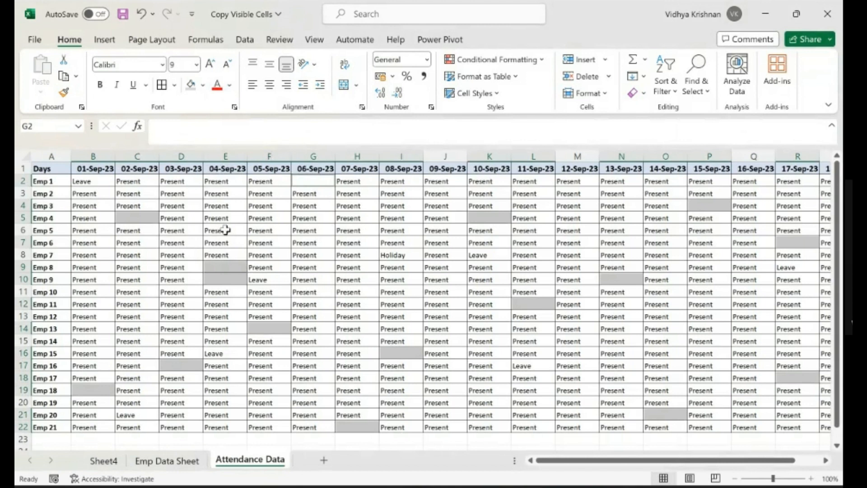
# Fill all the selected blank attendance cells at once with the text Absent and deselect them
pyautogui.click(197, 124)
pyautogui.write('Absent')
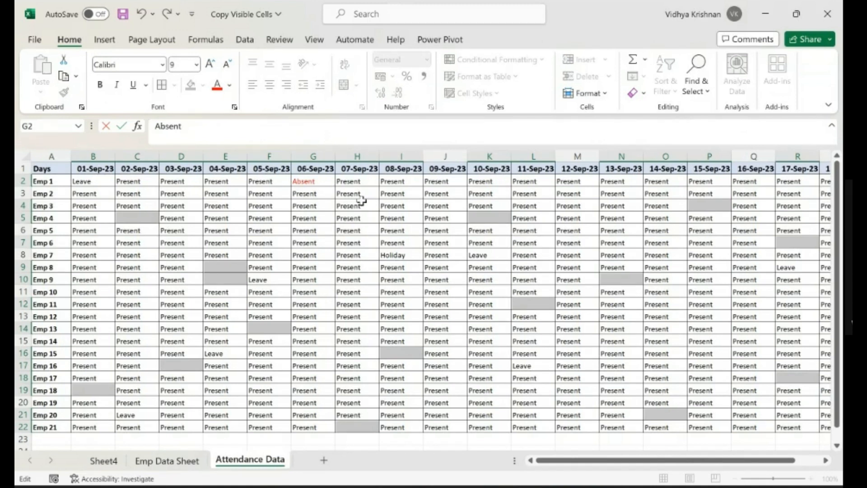
pyautogui.hotkey('ctrl', 'Return')
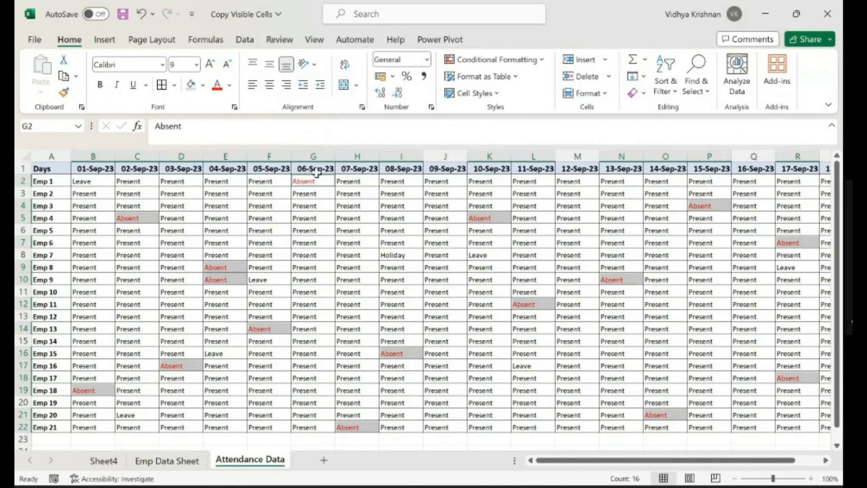
pyautogui.click(55, 165)
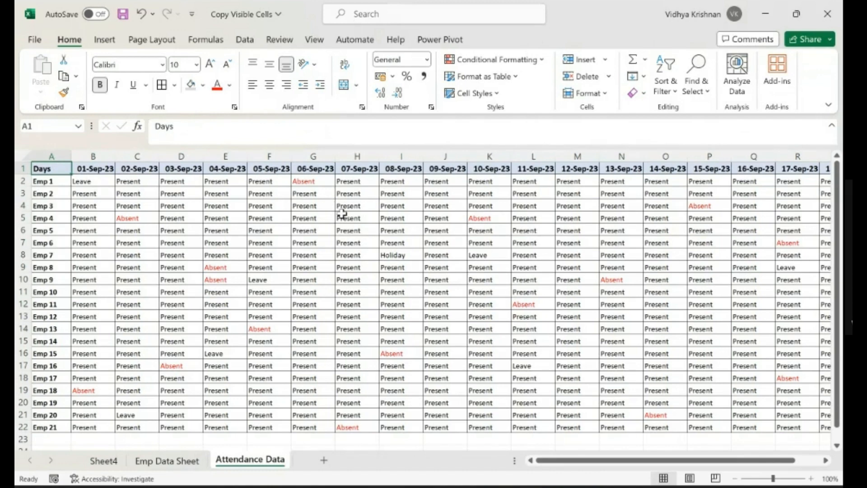